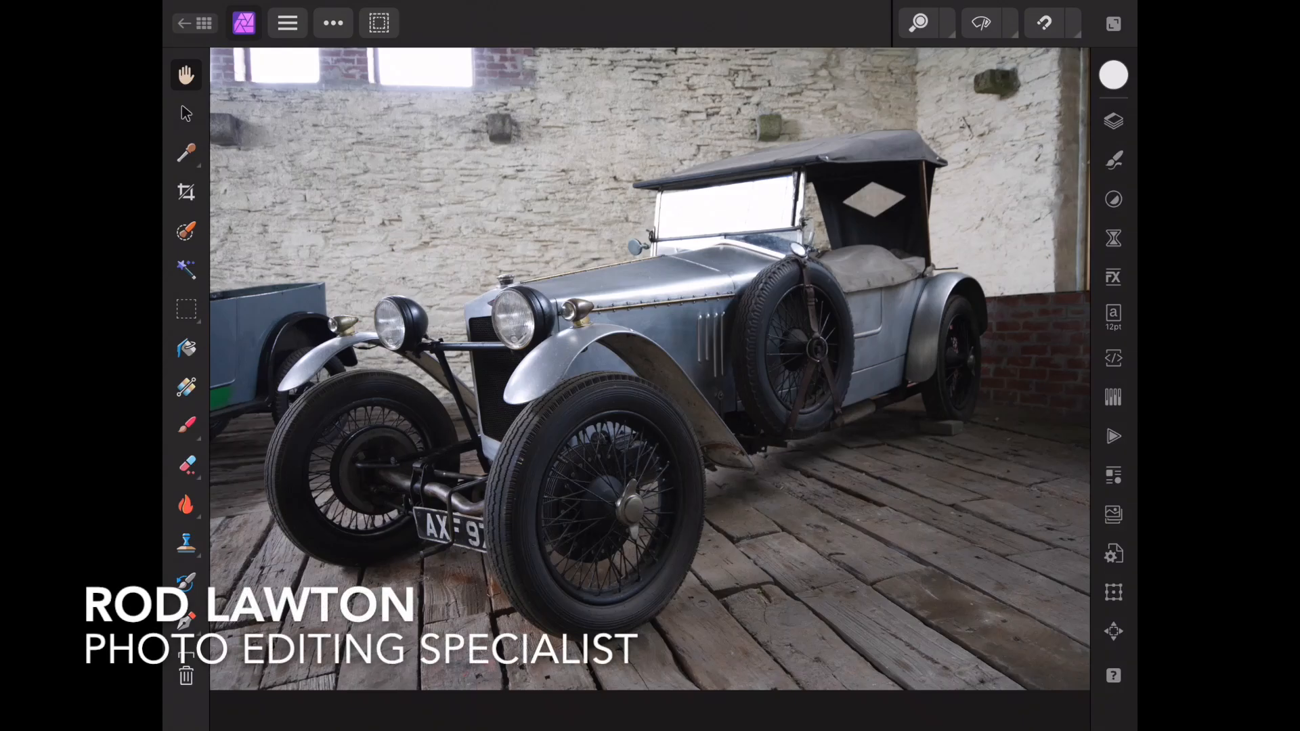
Step: Add a Split Toning adjustment to the car photo and confirm it in the layer stack
click(1114, 120)
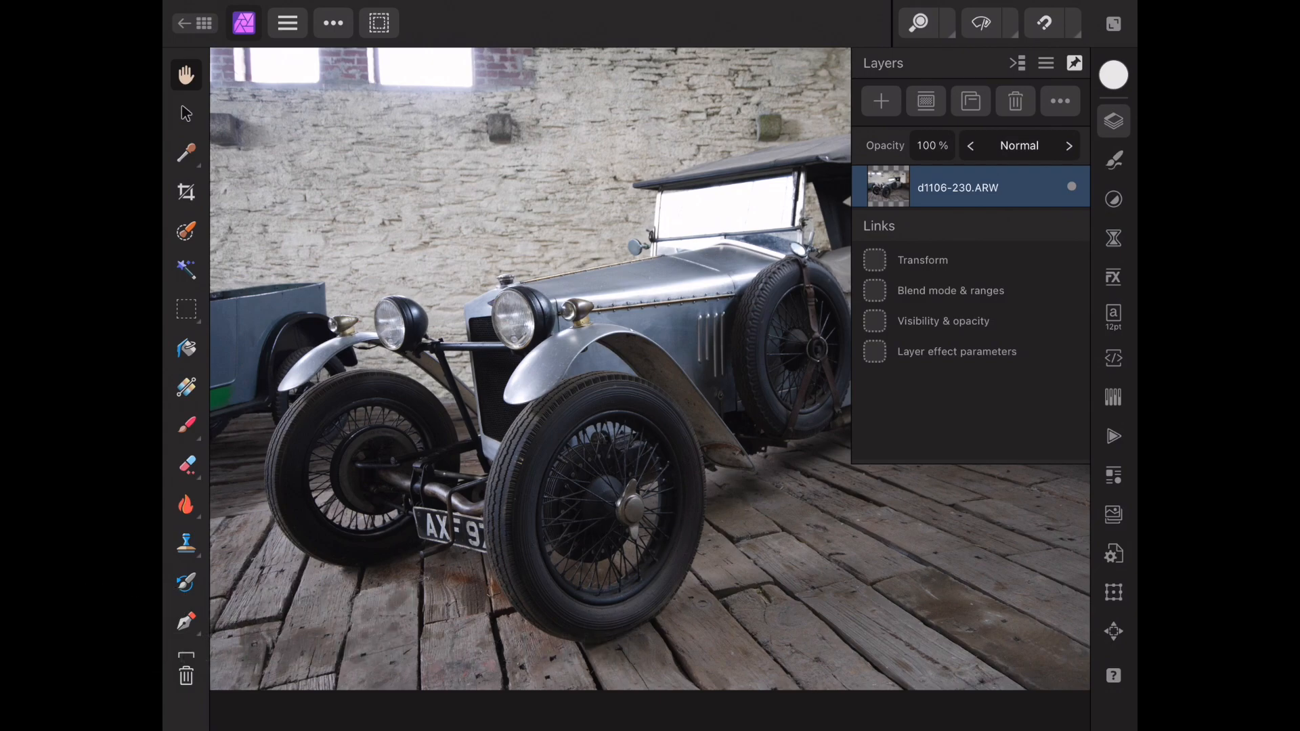
click(1114, 198)
scroll(971, 406, down, 2)
click(973, 572)
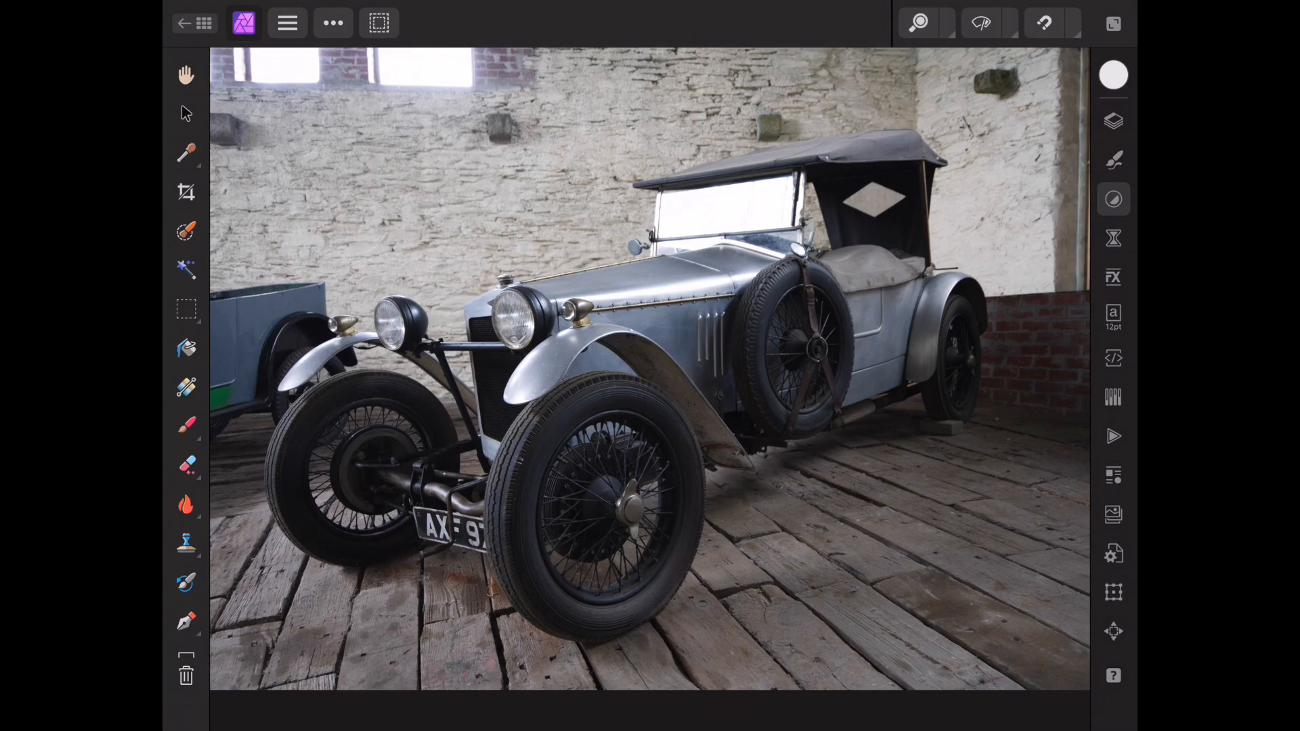
click(1113, 119)
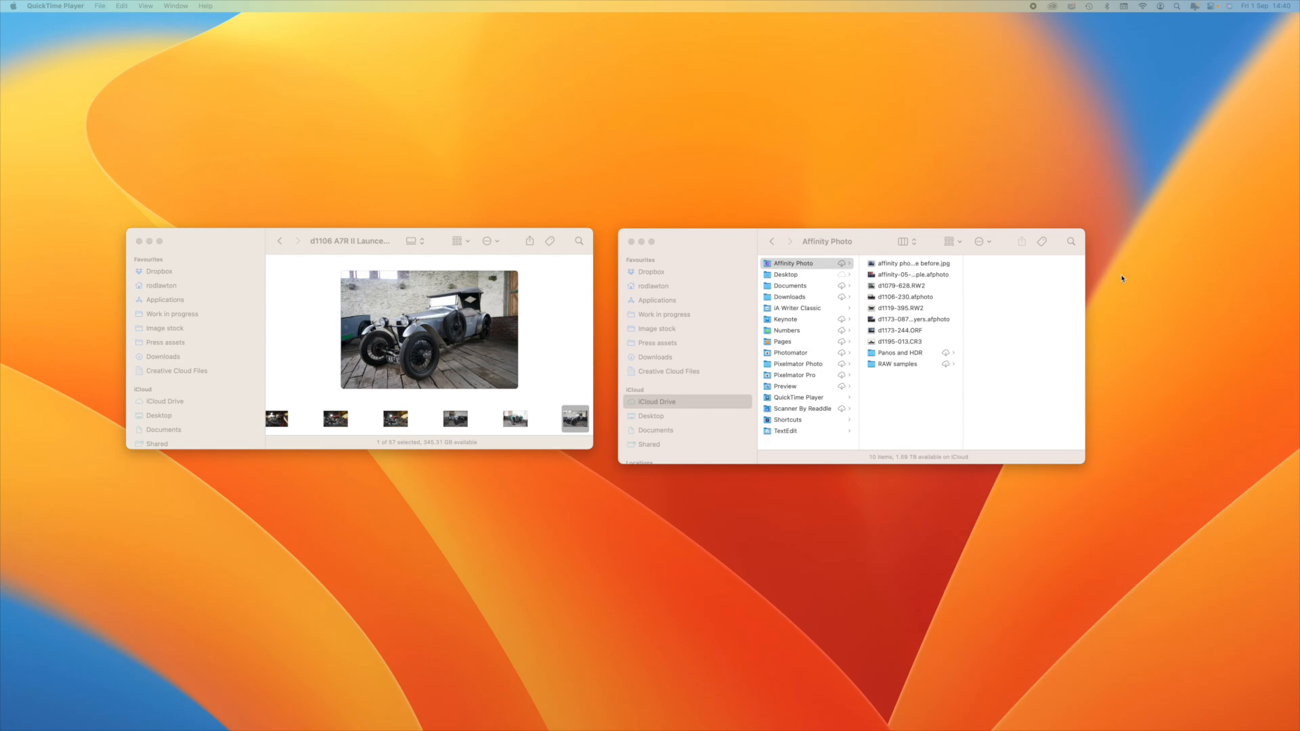
Step: Bring the right Finder window forward and navigate it to iCloud Drive
drag(867, 240, 877, 242)
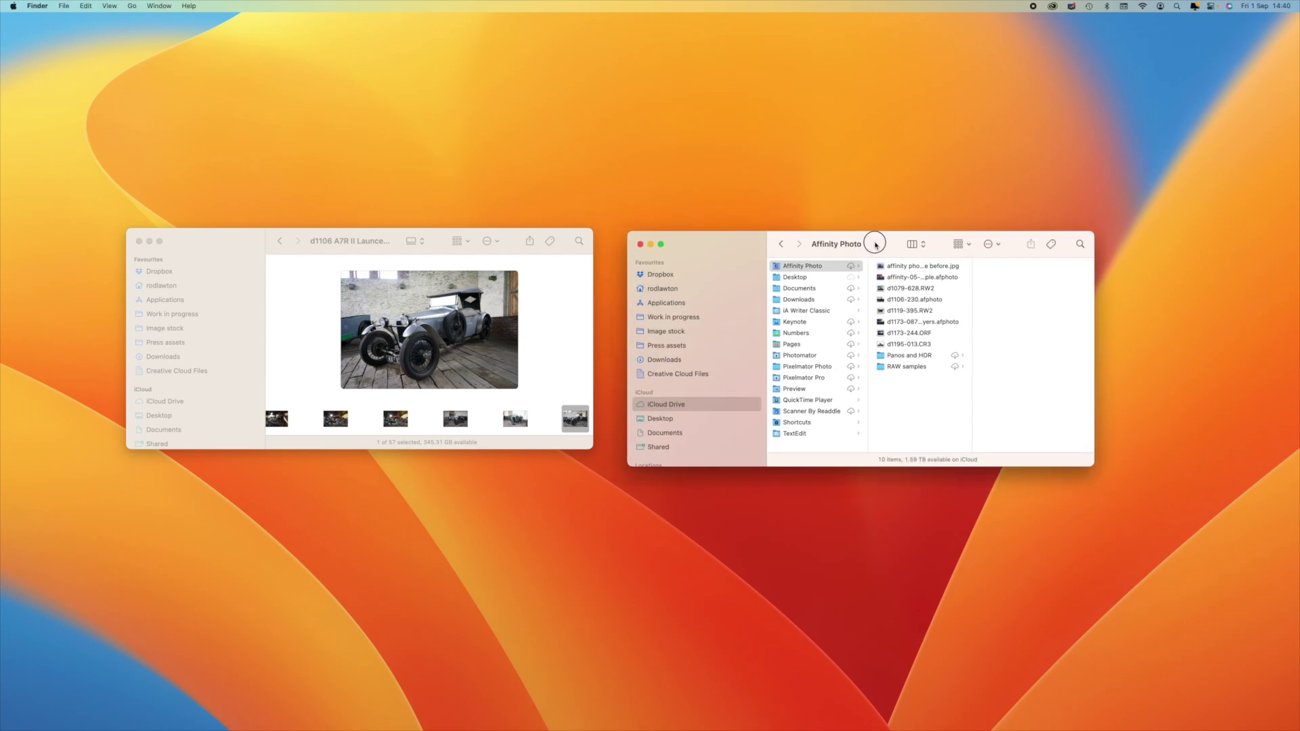
click(649, 407)
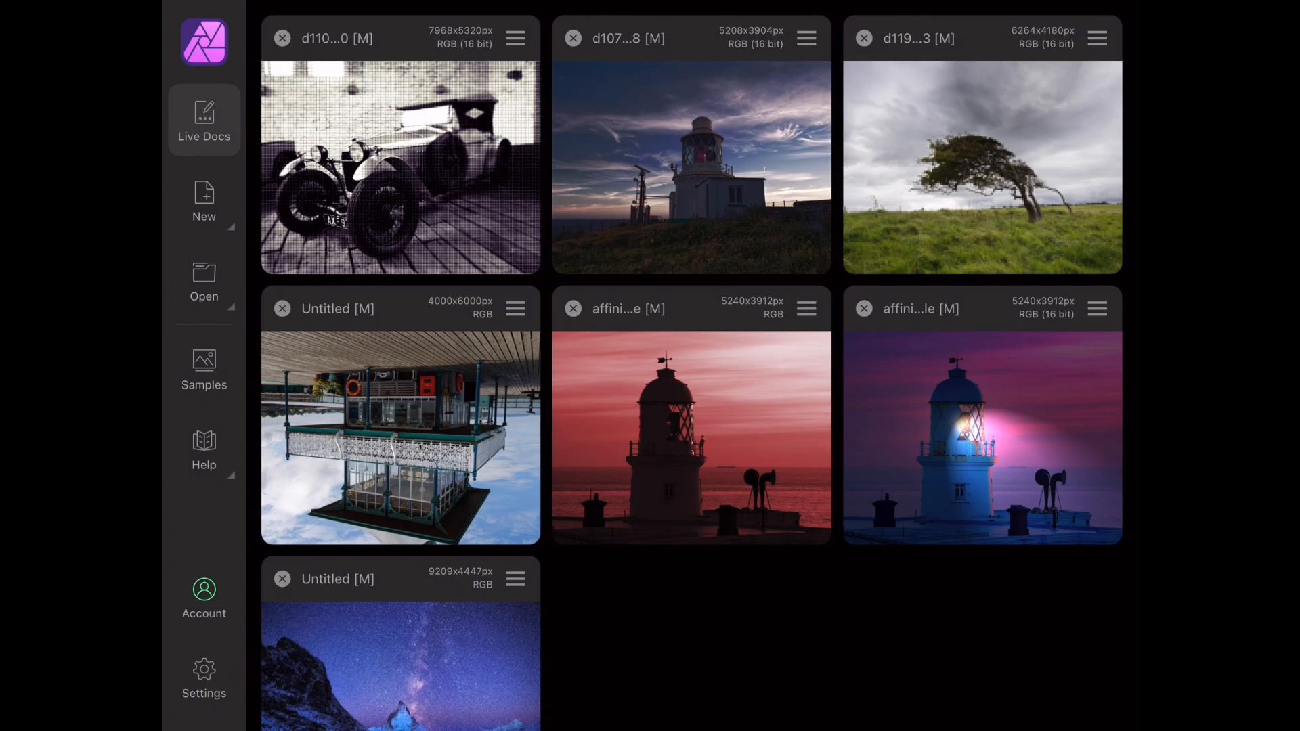
Step: Glance at the New document menu, then show the Open document options on the home screen
click(203, 201)
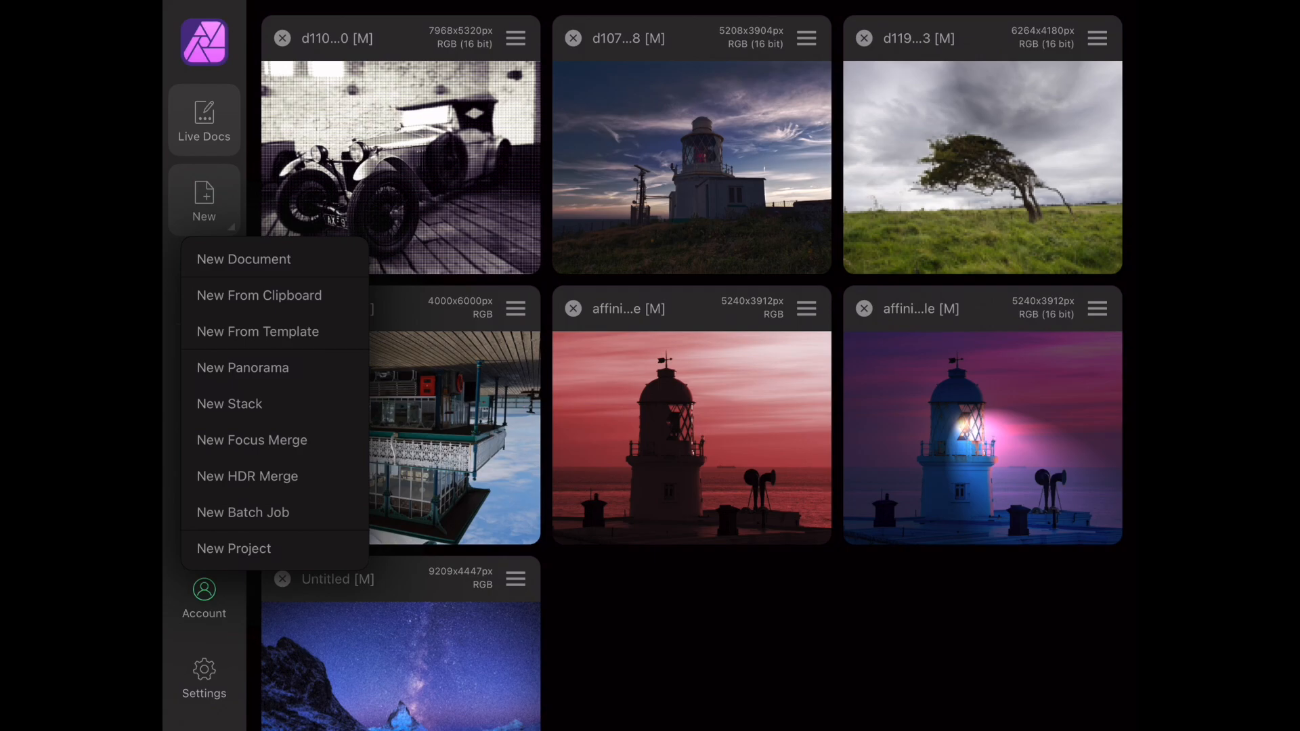
click(205, 199)
click(205, 279)
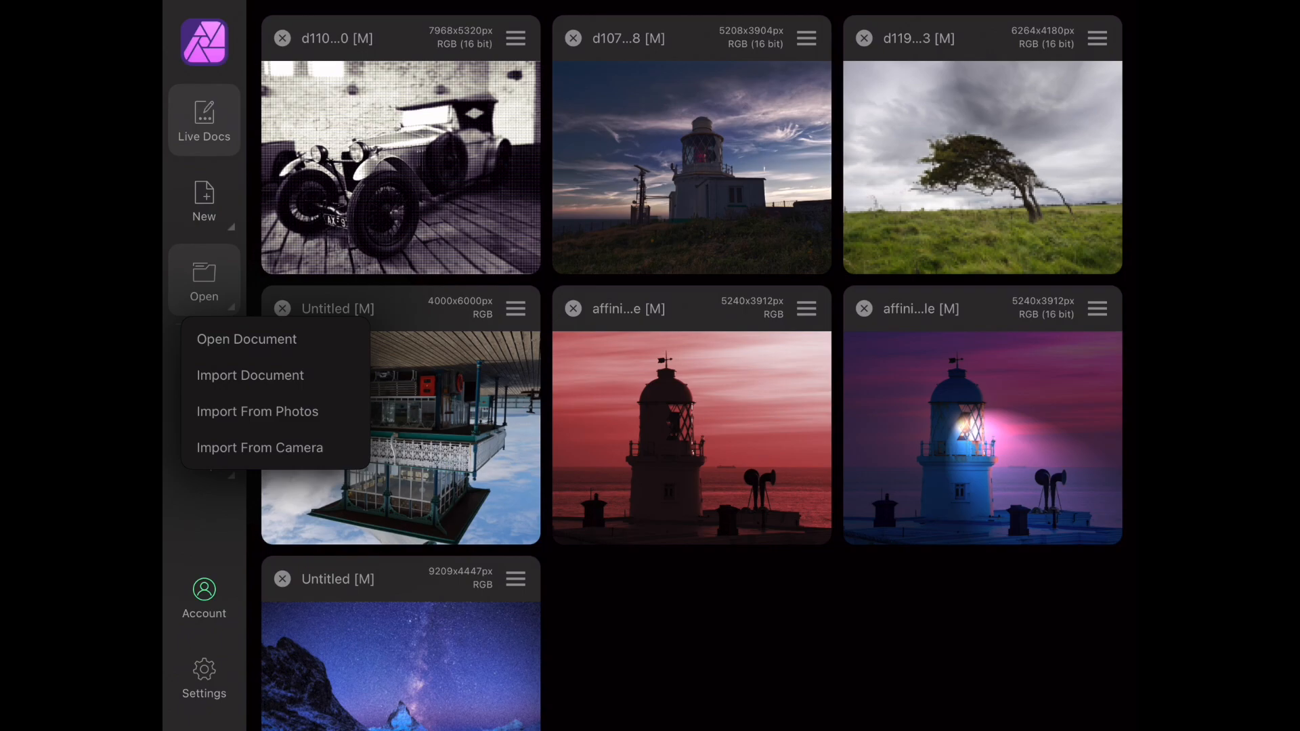
Step: Open the d1106-230 raw car photo from the file picker for development
click(247, 340)
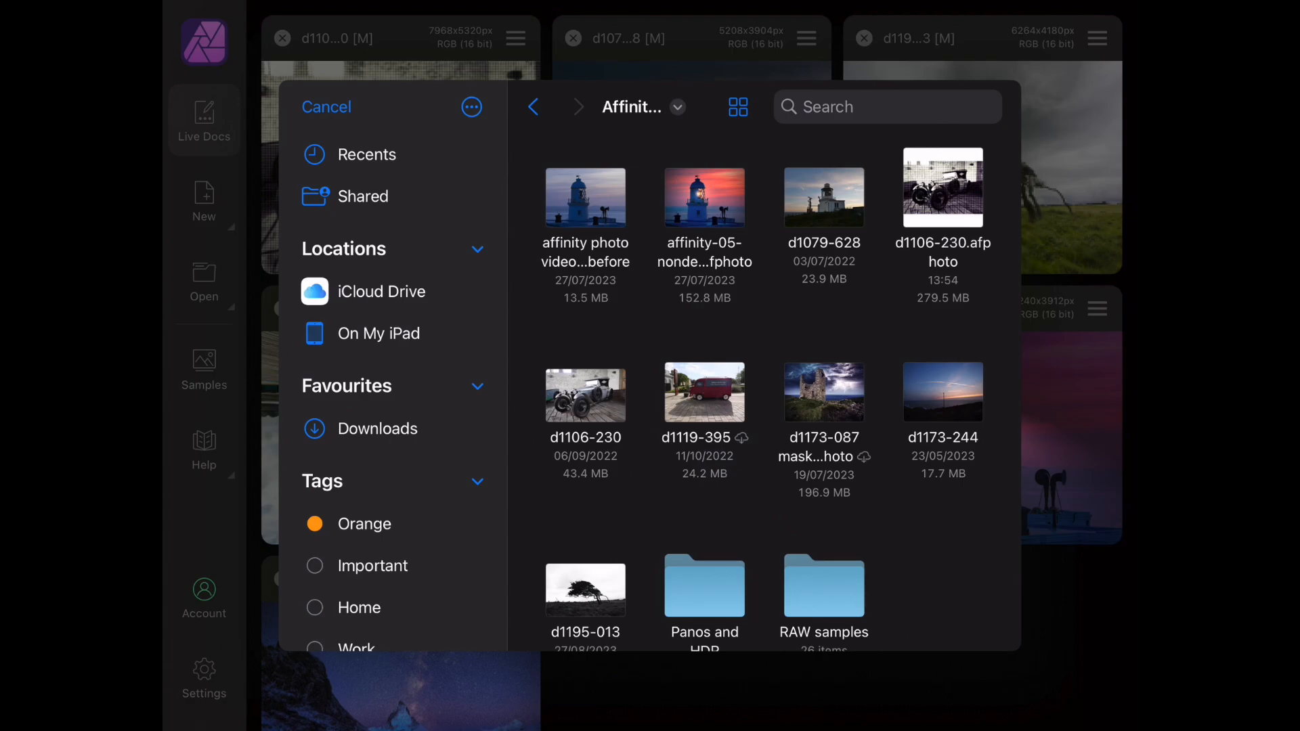
click(585, 396)
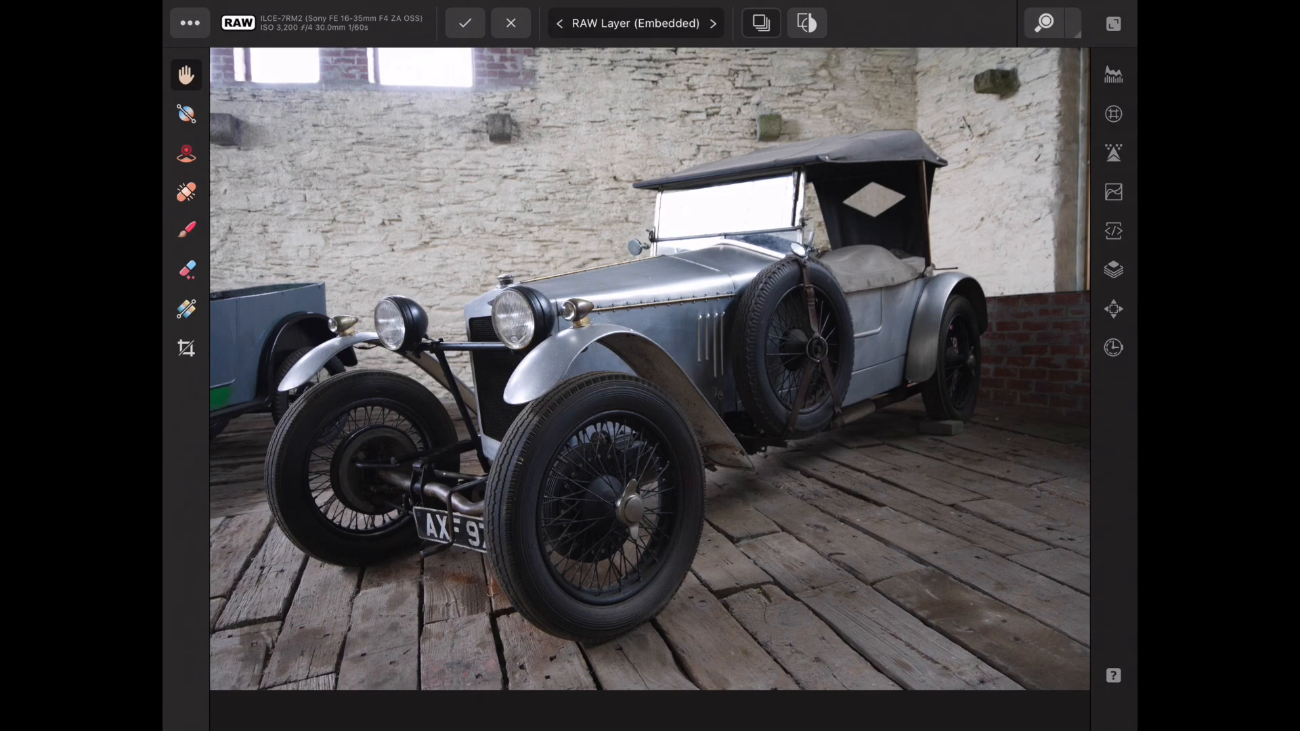
Step: Commit the raw development with the output kept as RAW Layer (Embedded)
click(637, 22)
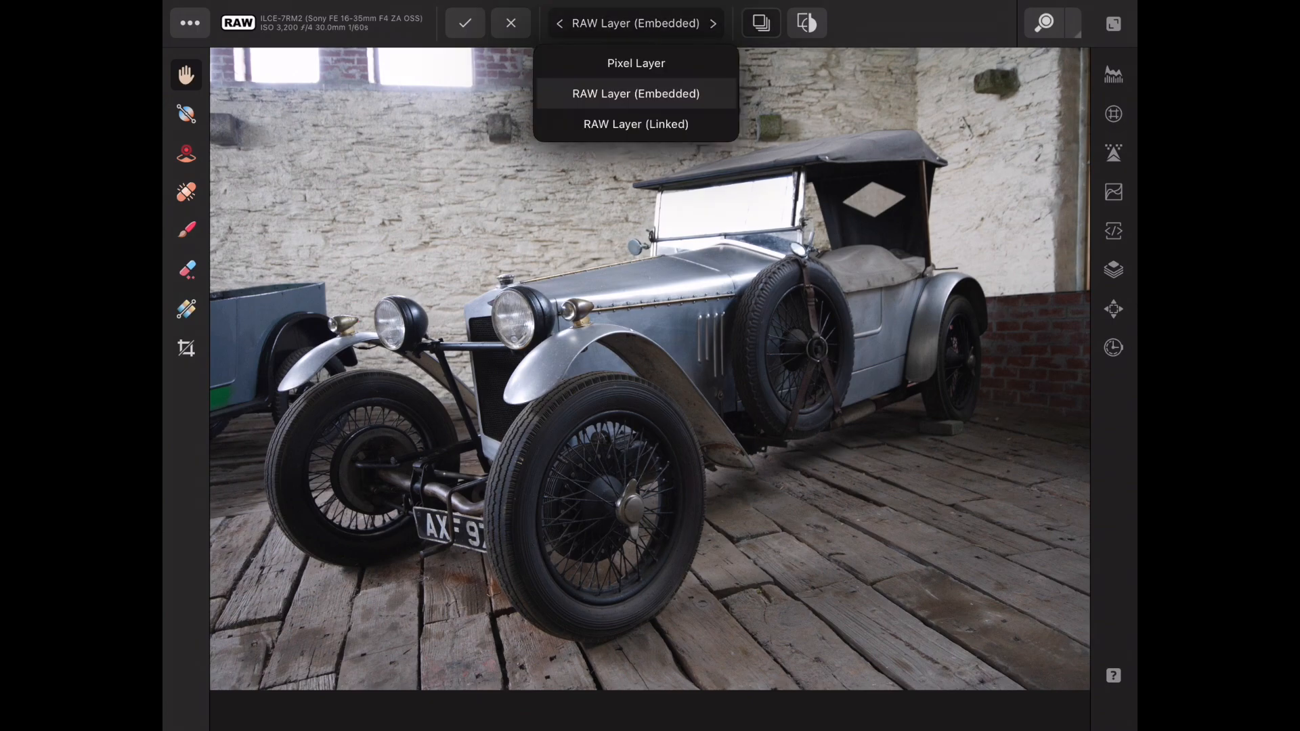
click(636, 93)
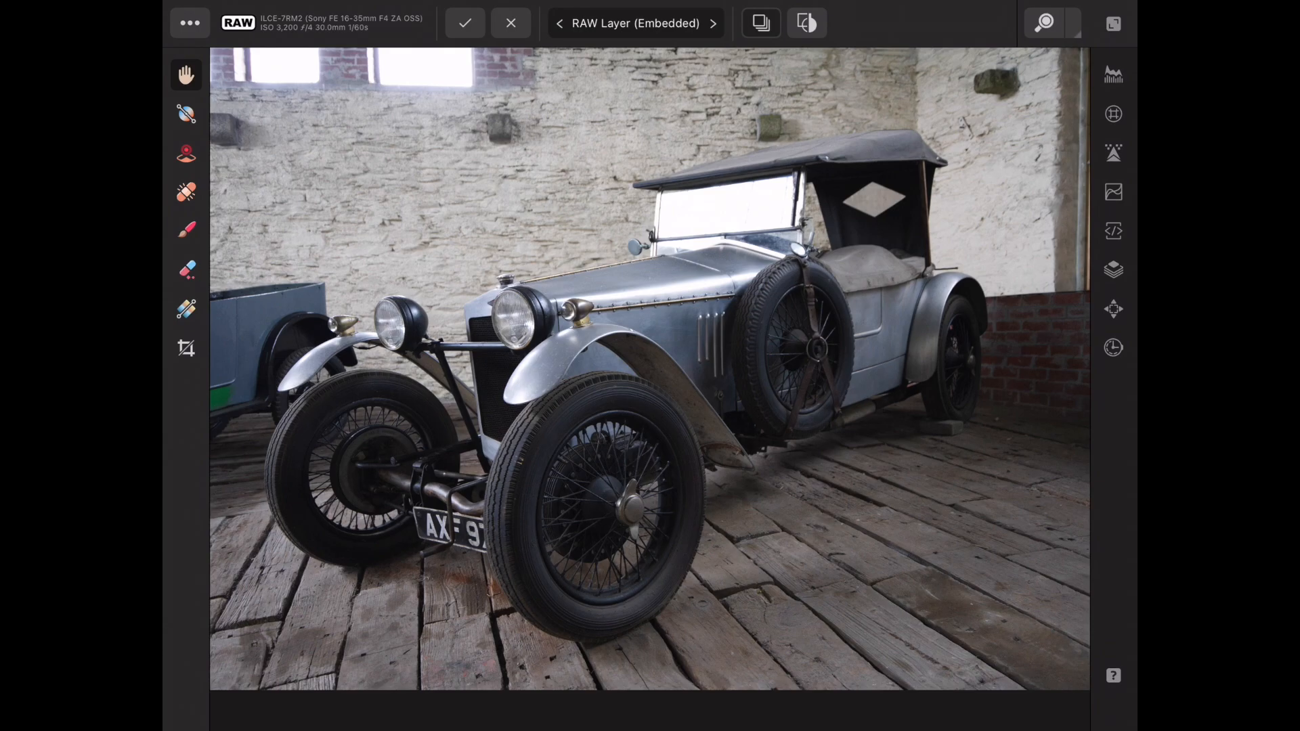
click(464, 22)
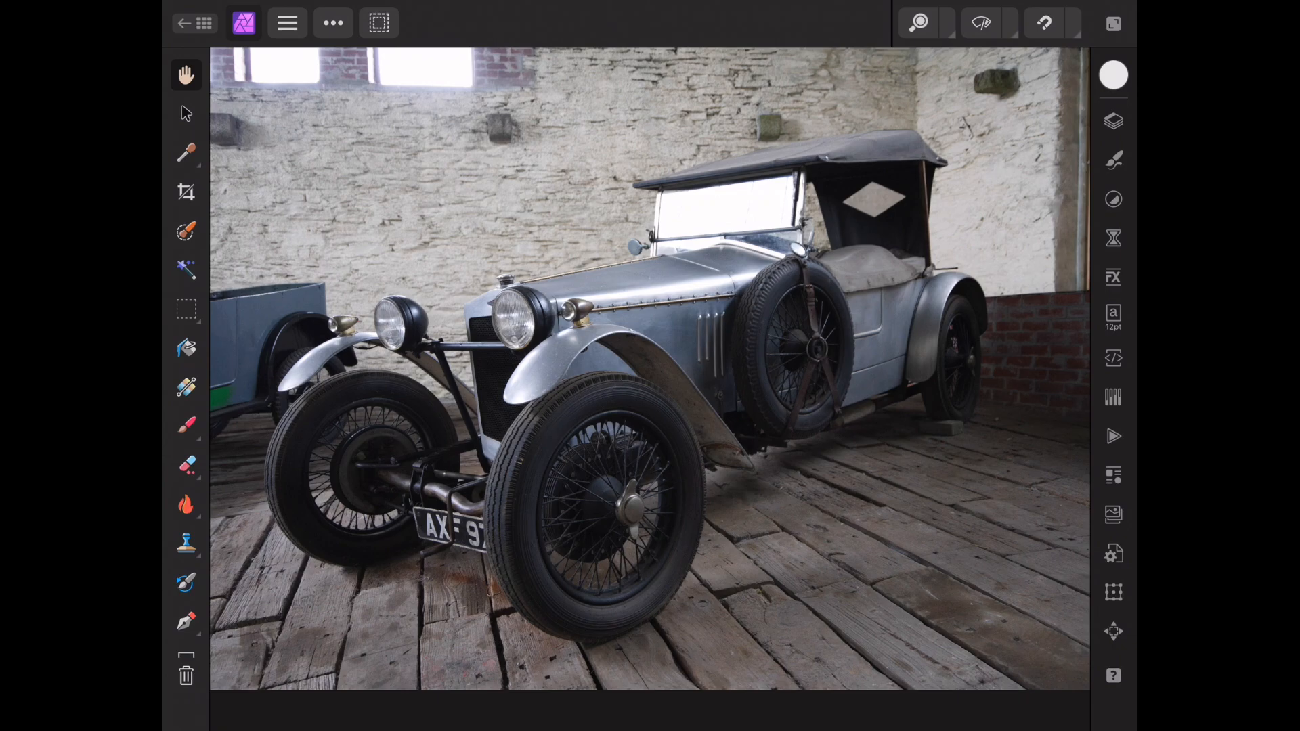
Step: Peek at the persona switcher, then show the layer list with its single d1106-230.ARW layer
click(242, 22)
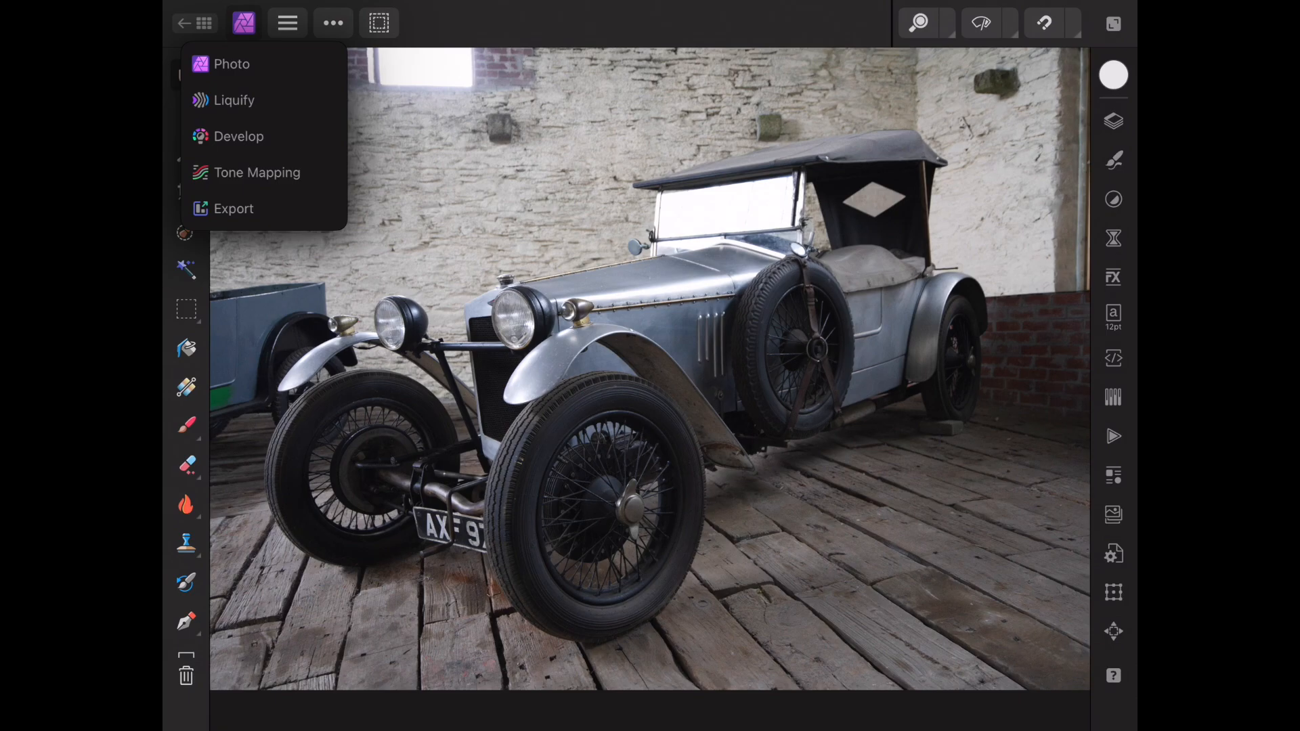
click(243, 23)
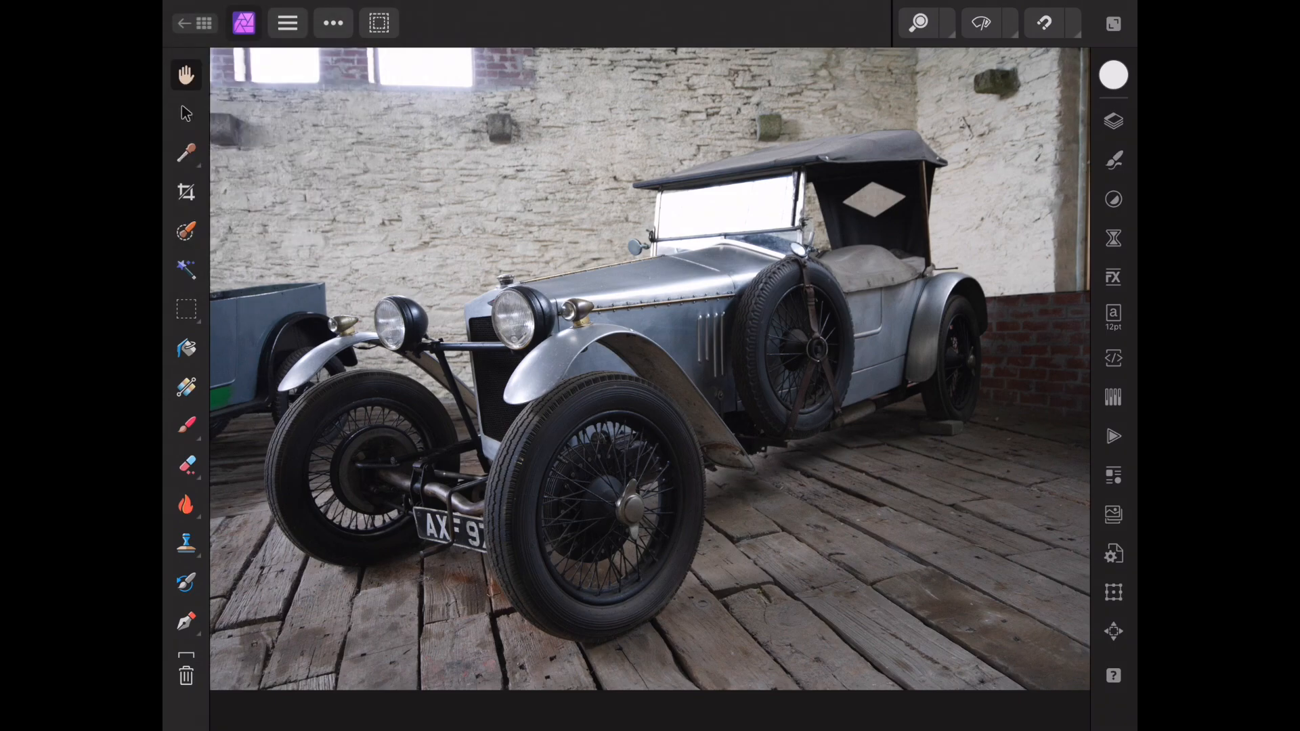
click(1113, 120)
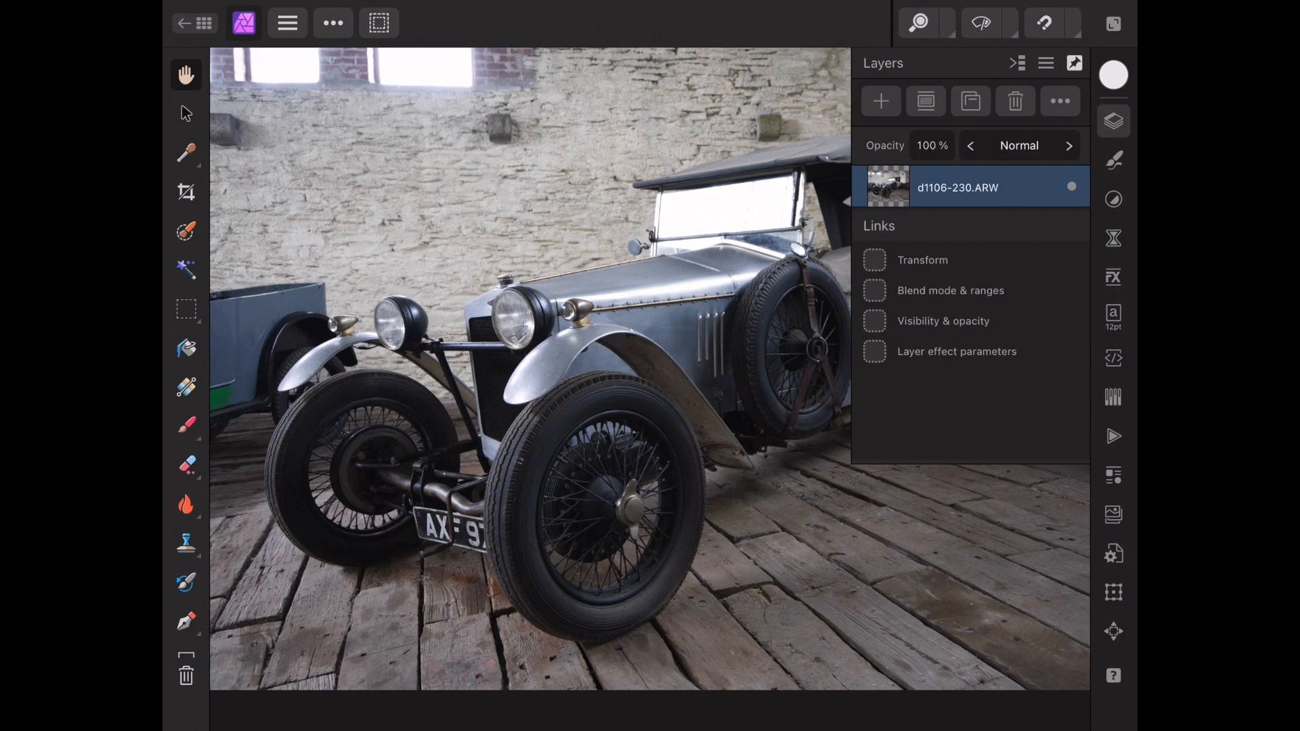
Step: Add Split Toning with warm yellow highlights and cool blue shadows, then close its settings
click(1114, 200)
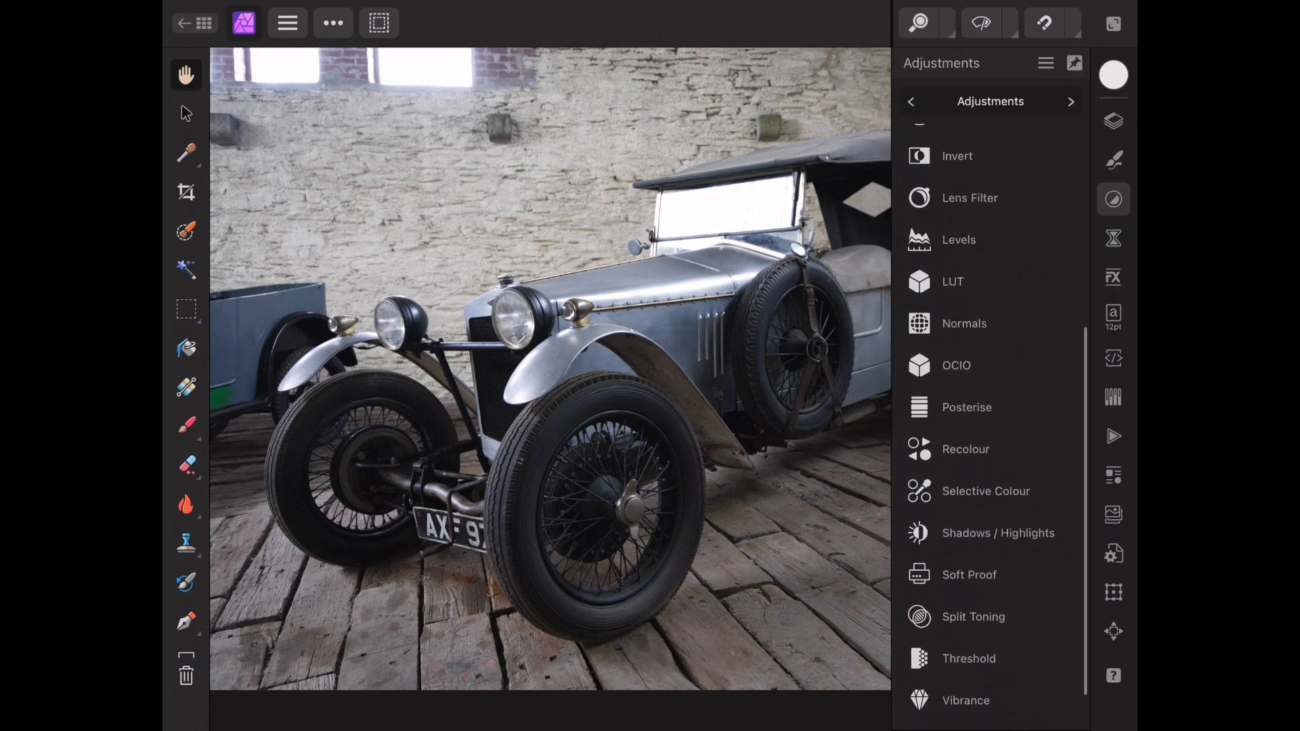
scroll(990, 422, down, 2)
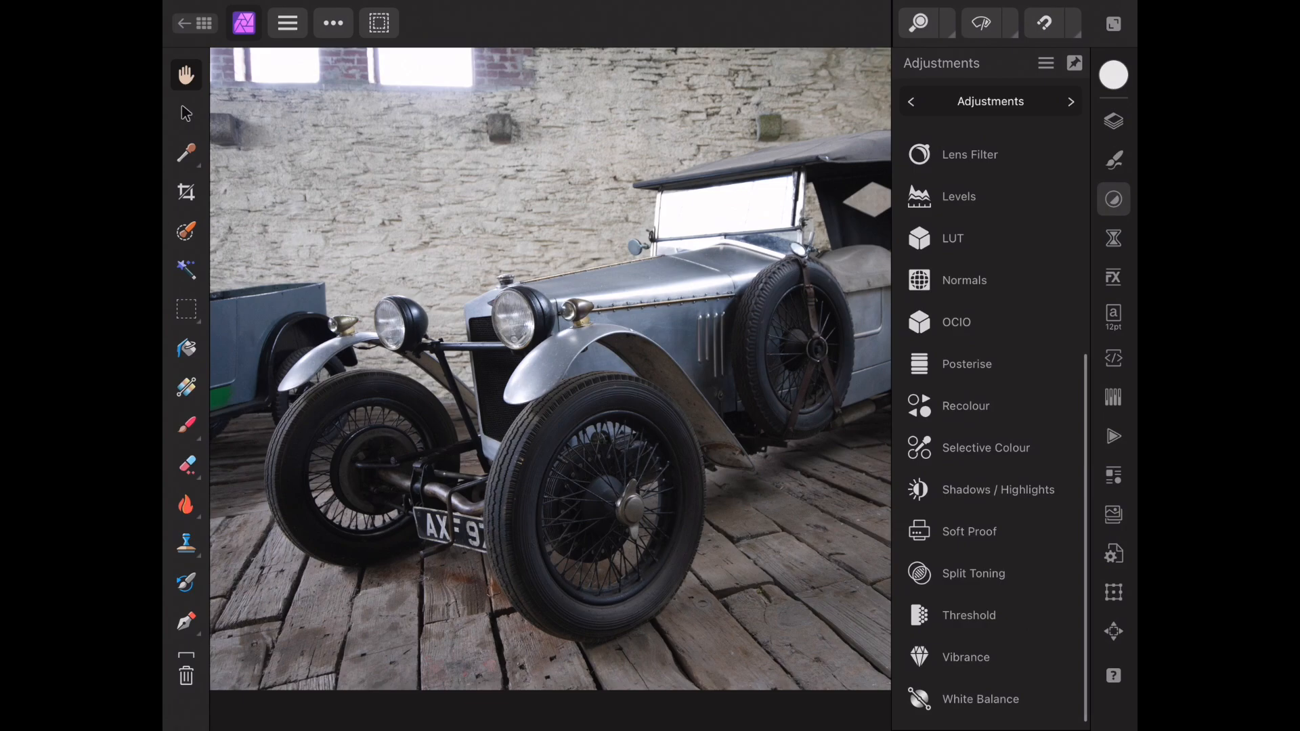
click(974, 574)
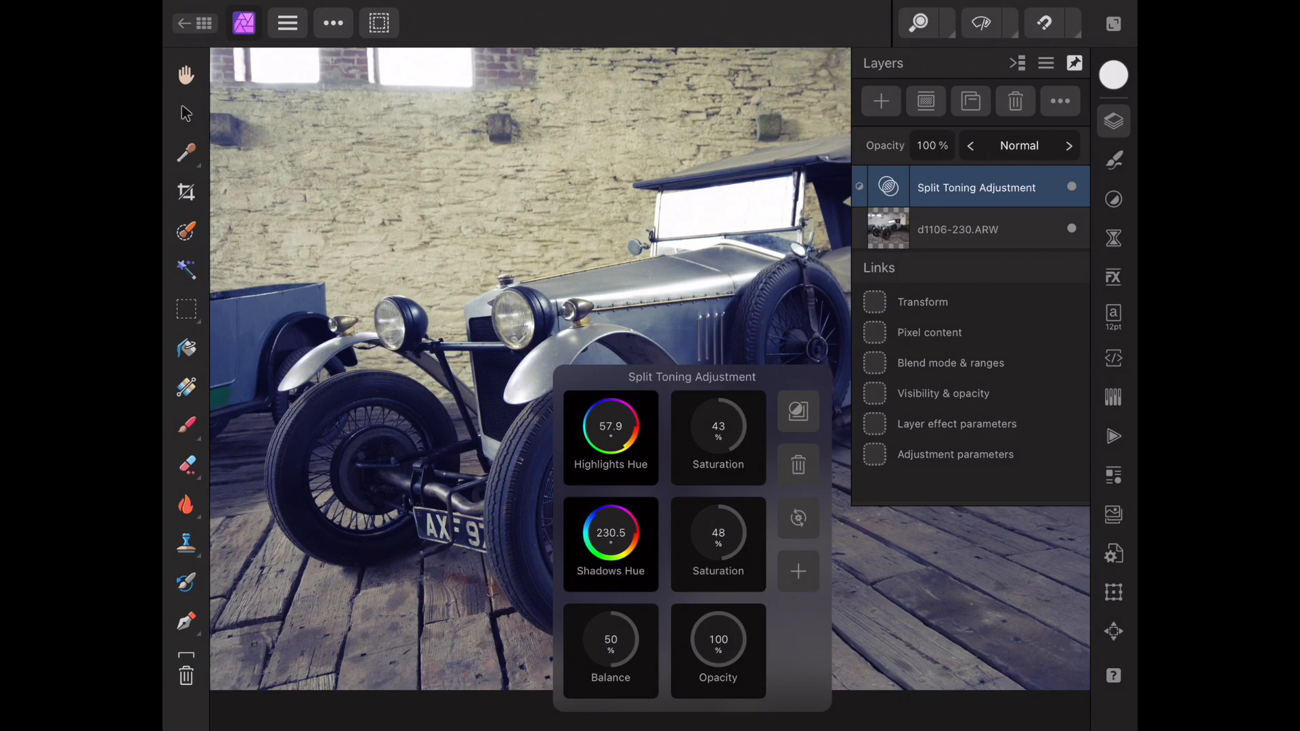
key(Escape)
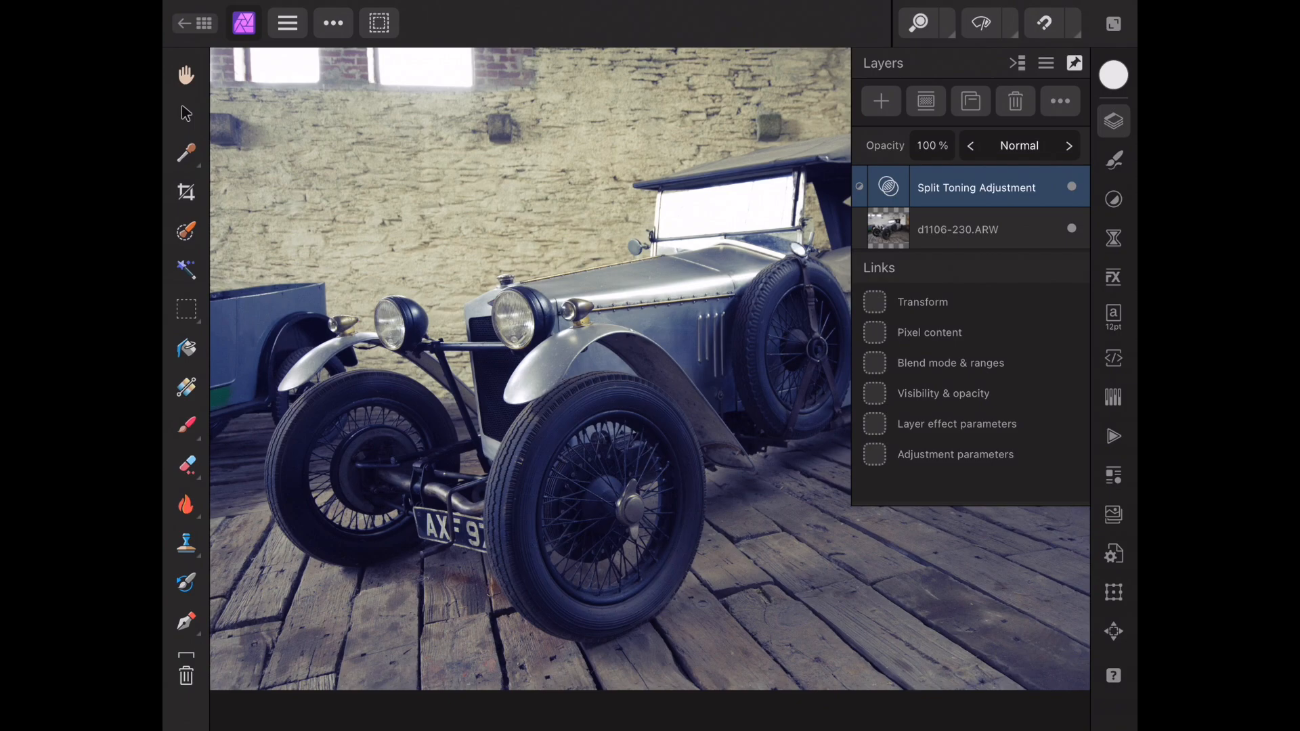
Step: Switch the Filters list to add live filters and choose Depth of Field
click(1113, 238)
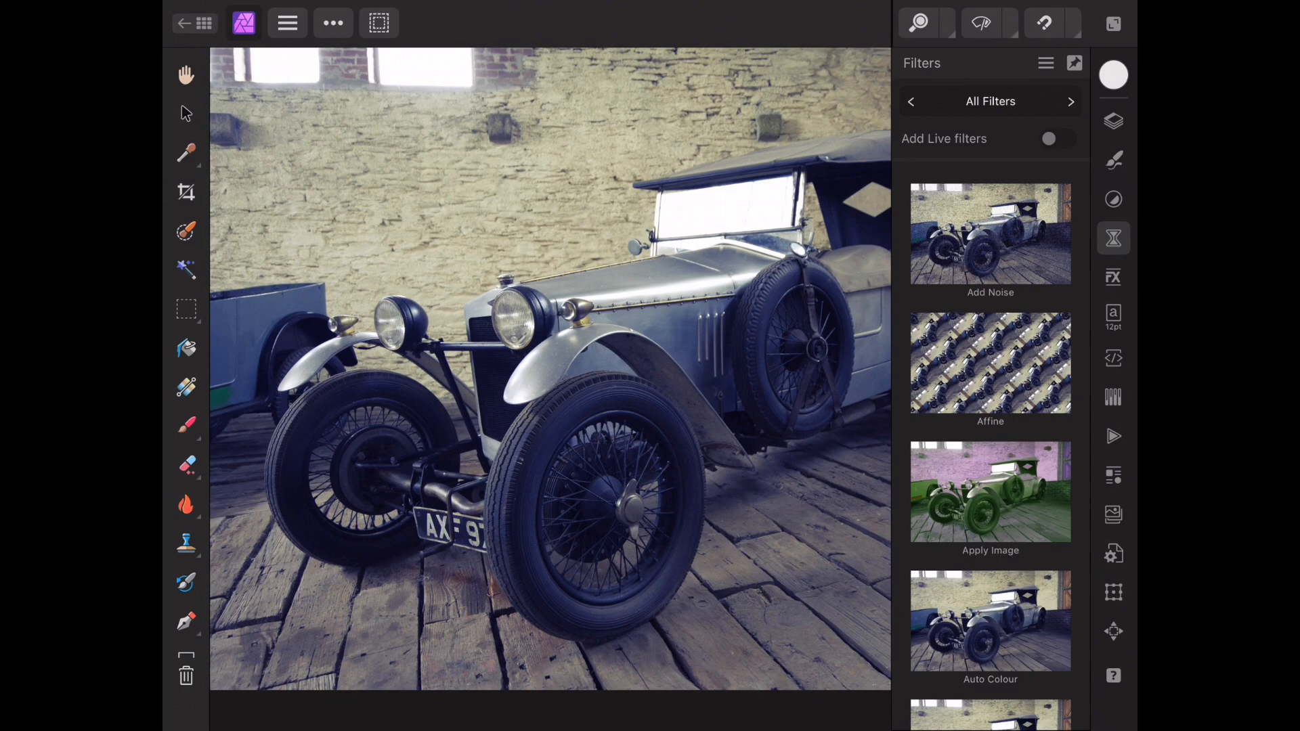
click(1057, 138)
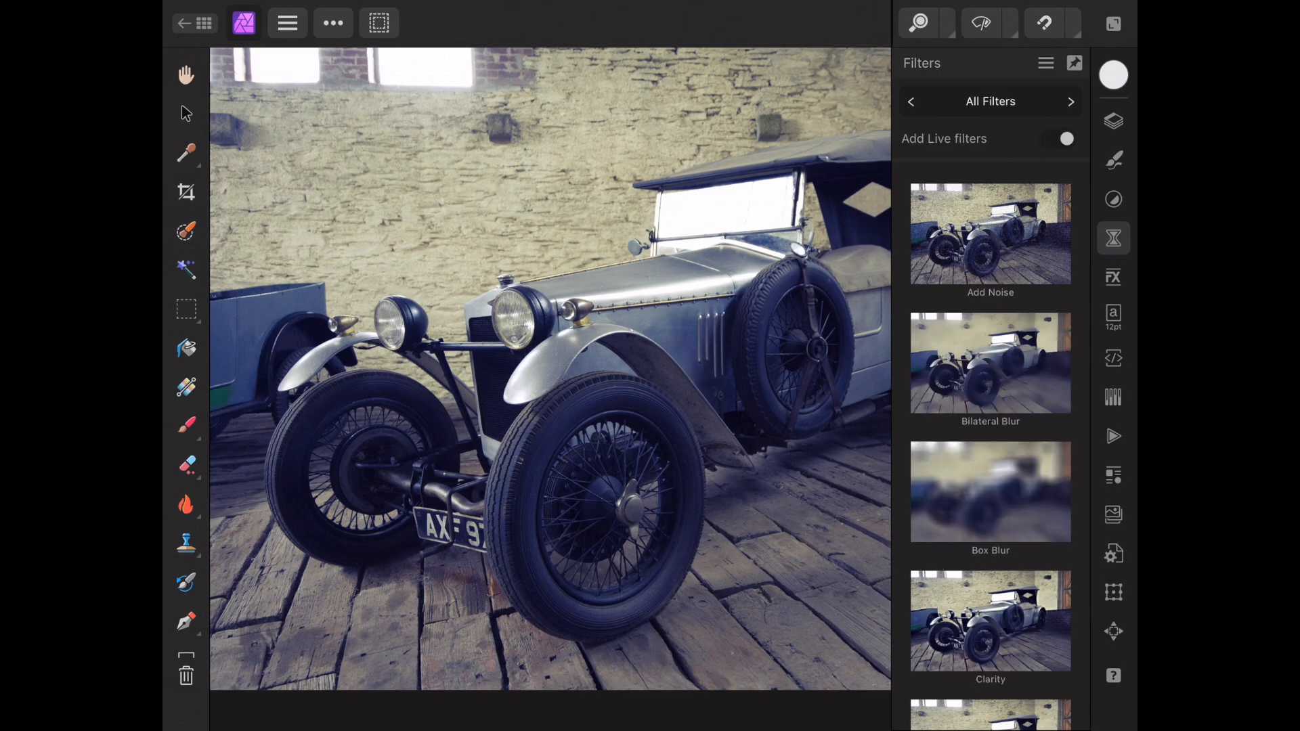
scroll(991, 447, down, 2)
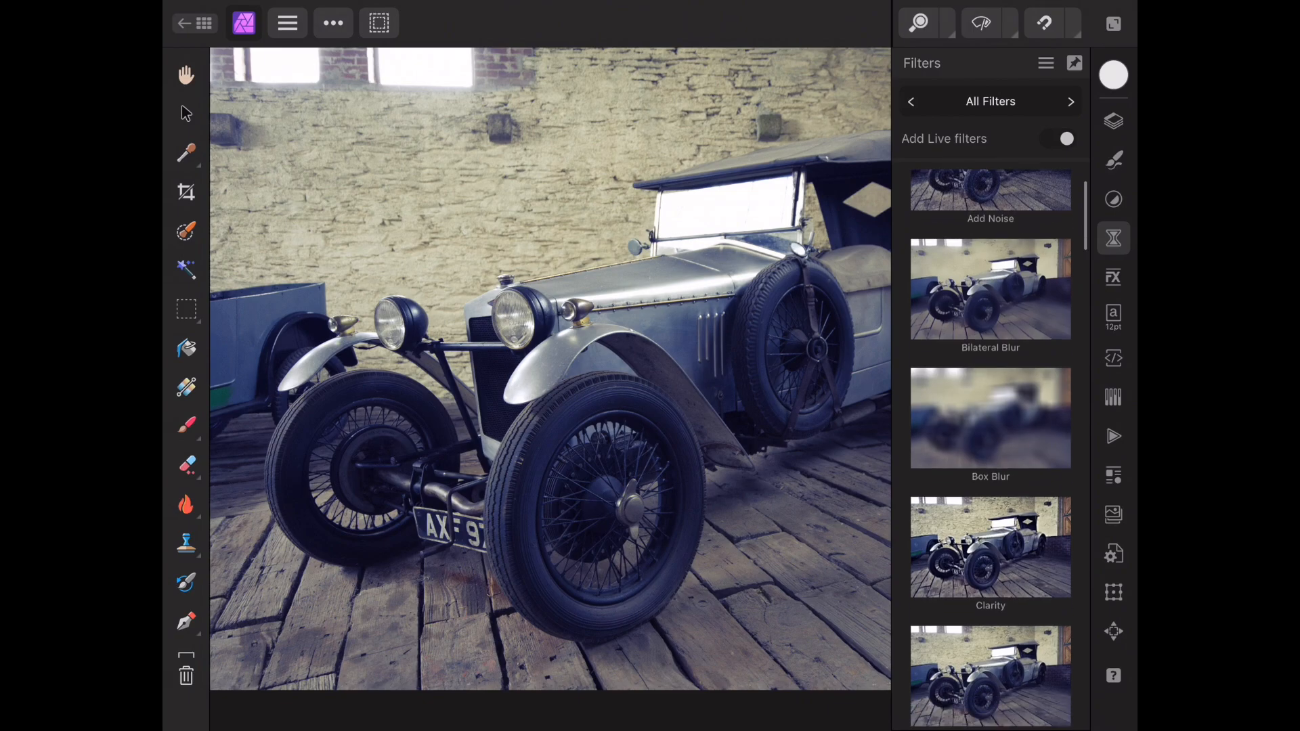
click(991, 676)
Step: Shape the depth-of-field focus into an ellipse around the car's front, then choose Halftone
drag(651, 366, 575, 411)
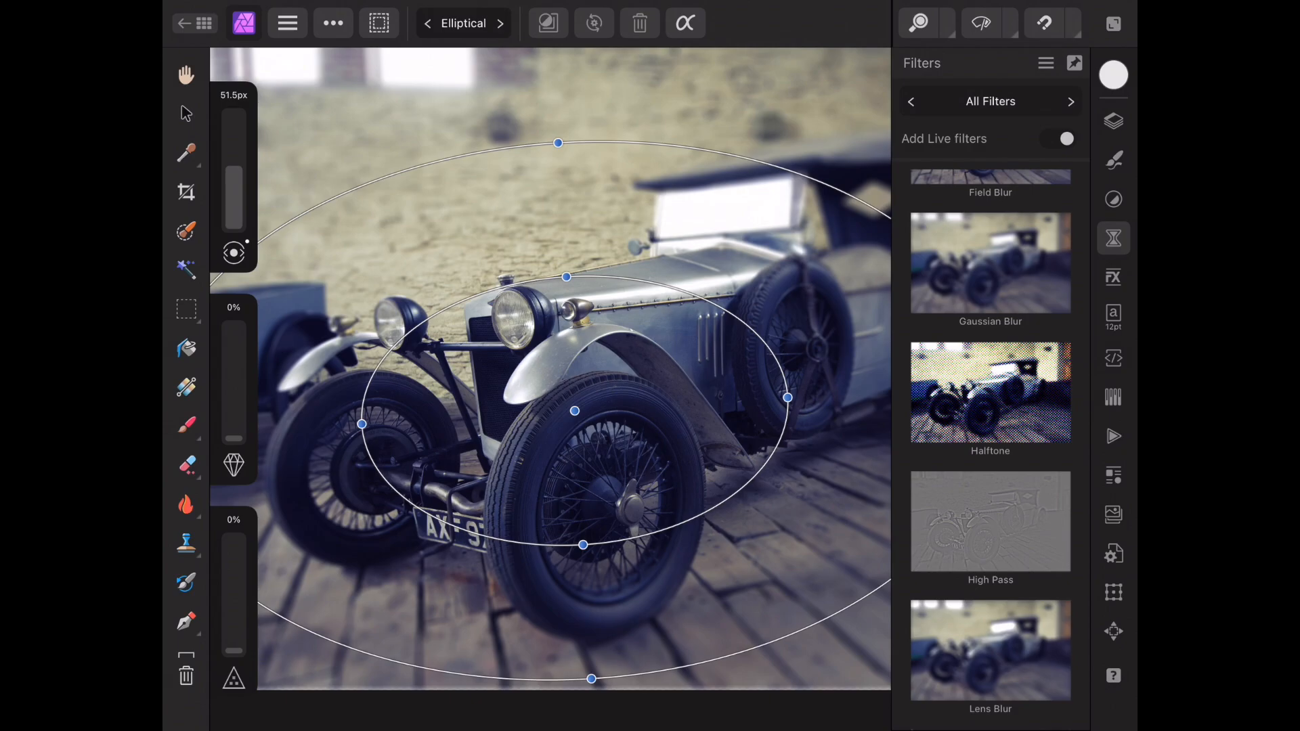
click(991, 392)
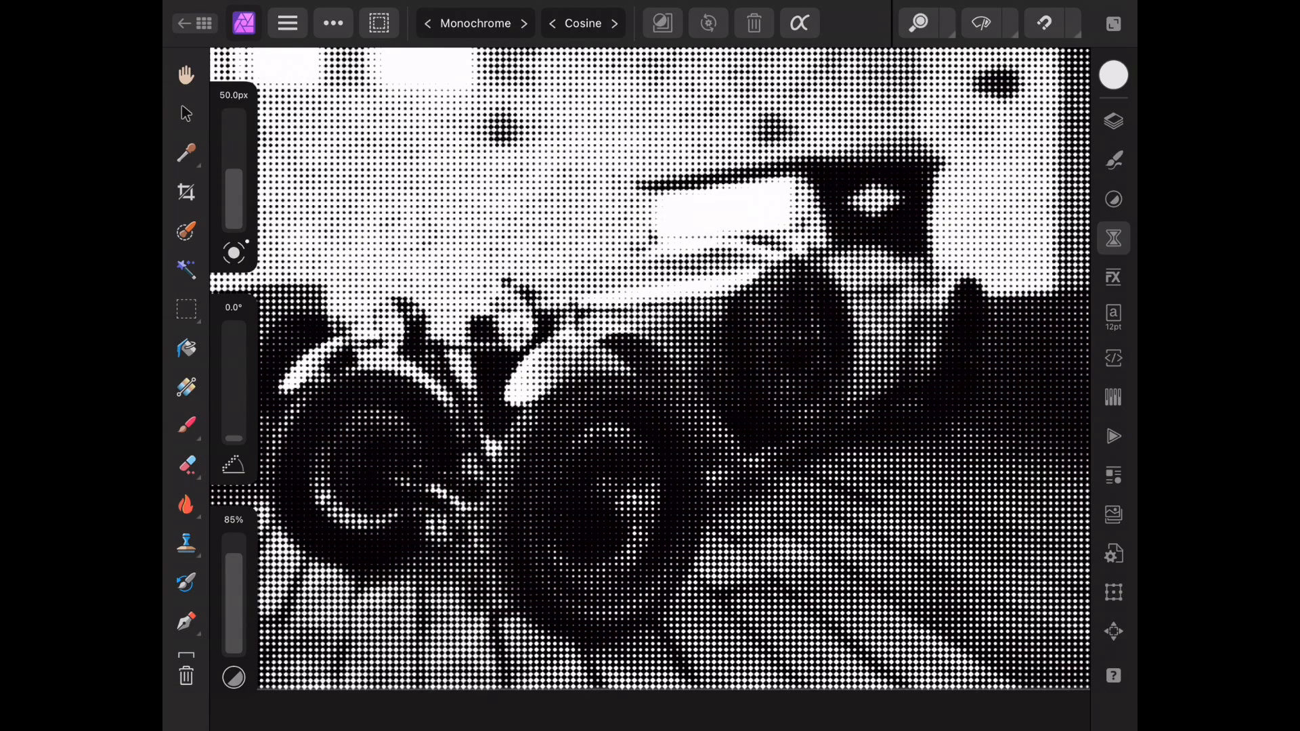
Step: Shrink the halftone dots to about 14 px and check Halftone tops the layer stack
drag(234, 171, 233, 218)
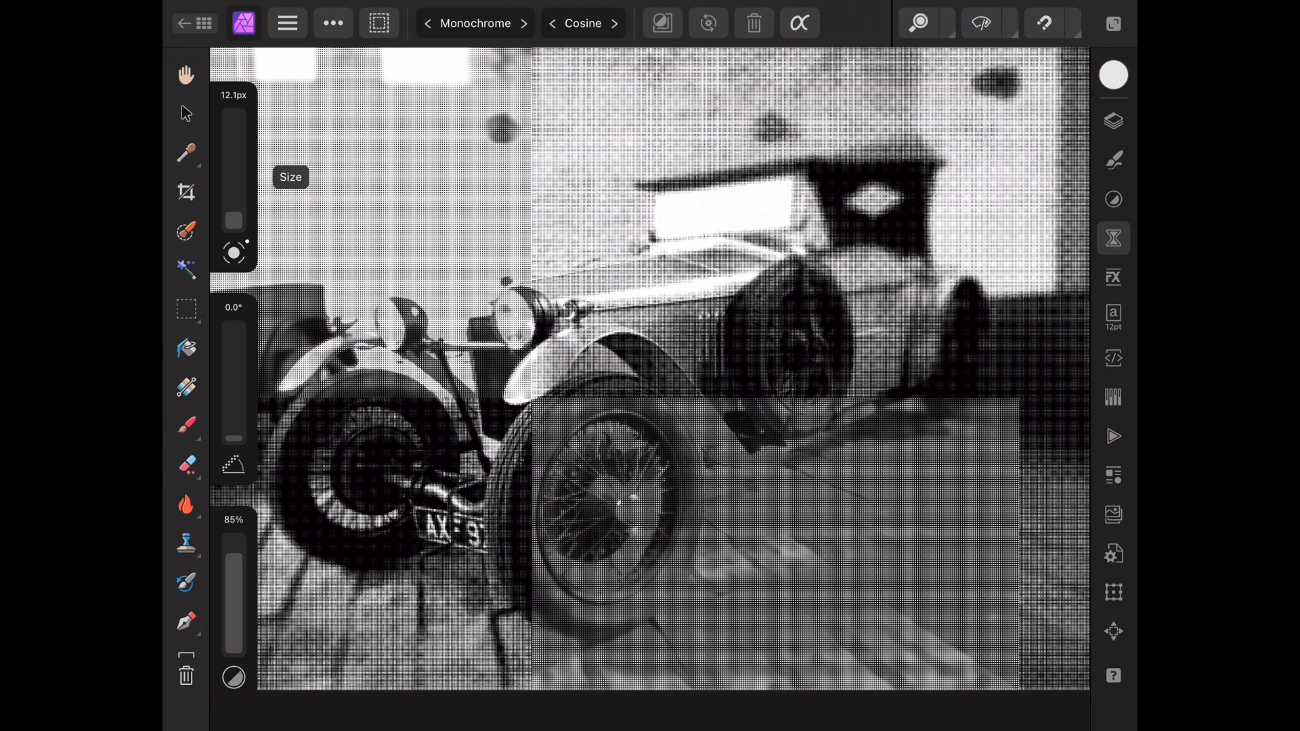
click(1113, 121)
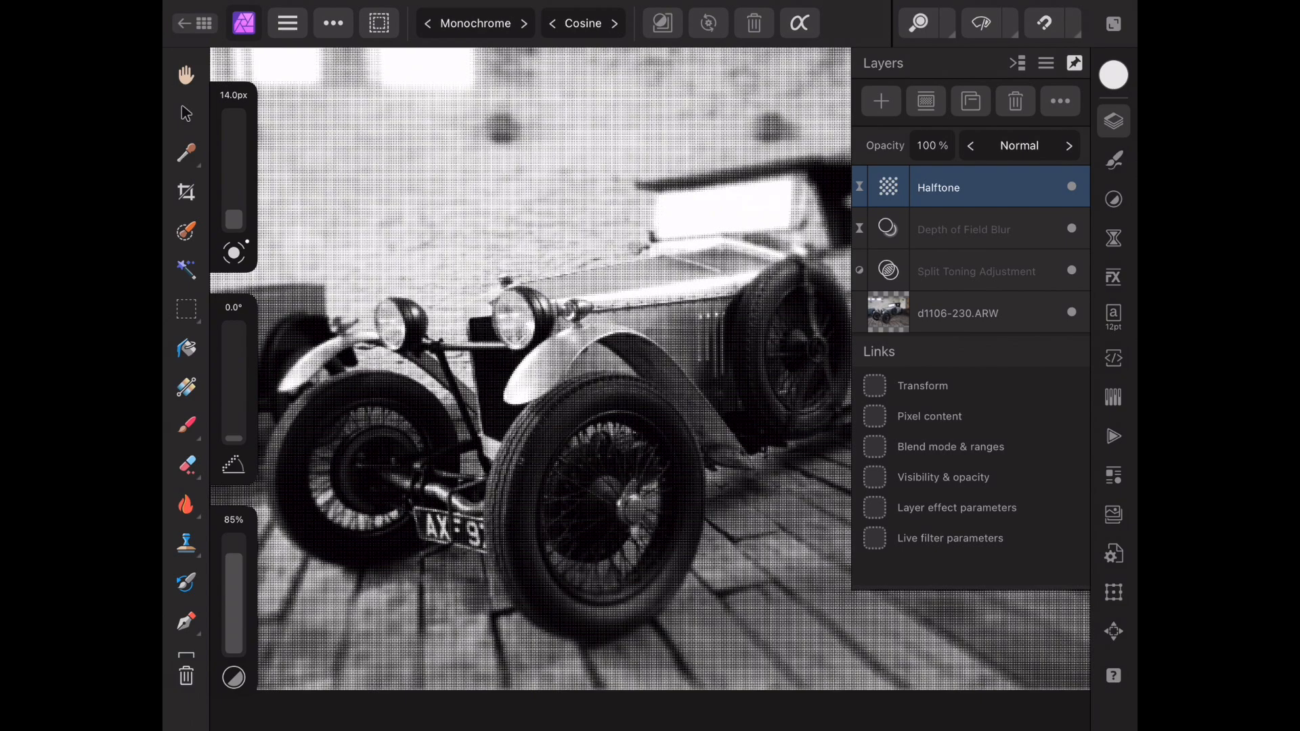
Step: Drag the Halftone layer down beneath Depth of Field Blur and Split Toning, then reselect Split Toning
drag(939, 187, 943, 229)
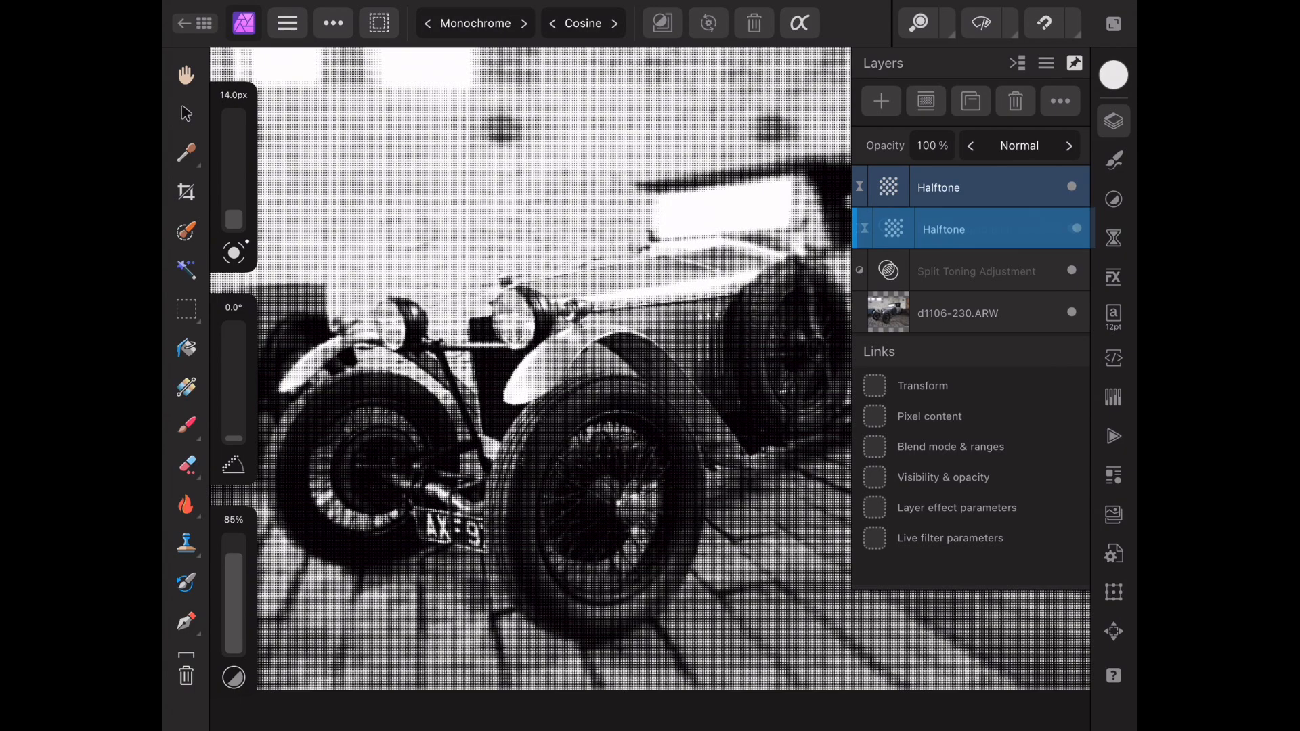
drag(944, 229, 944, 232)
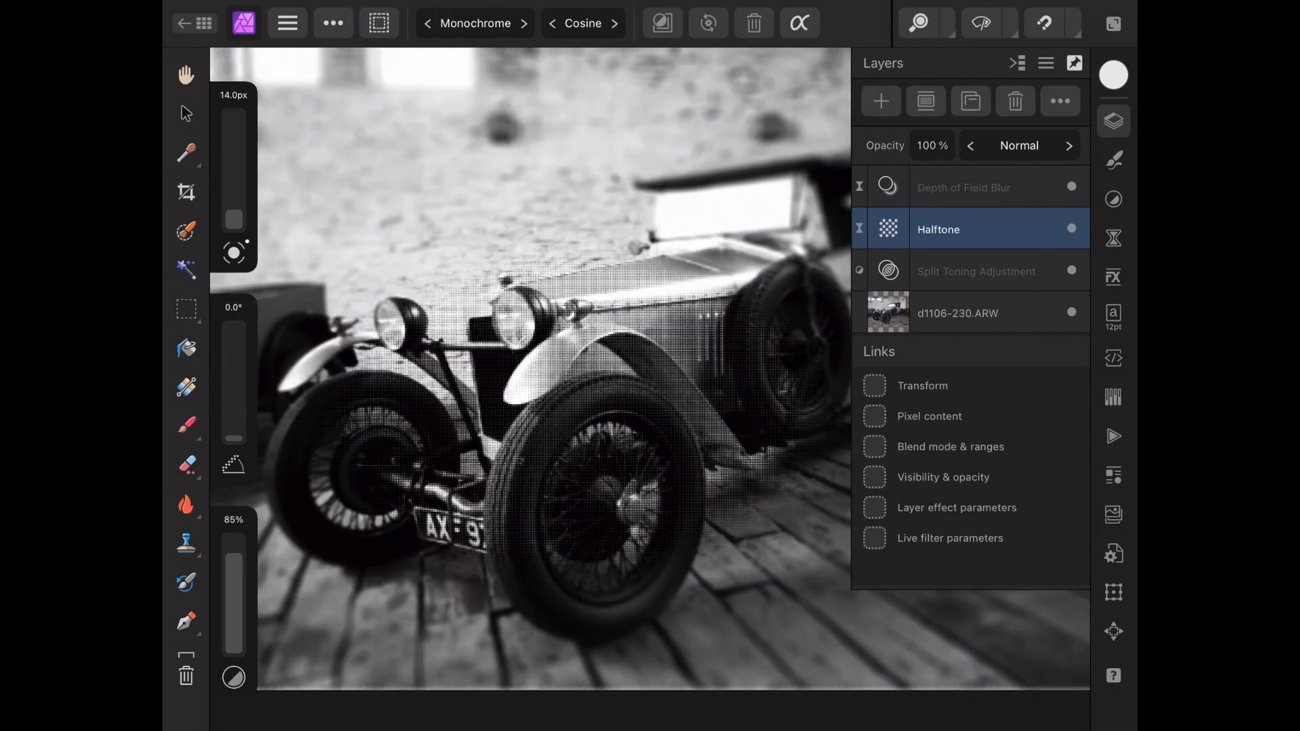
drag(944, 229, 942, 291)
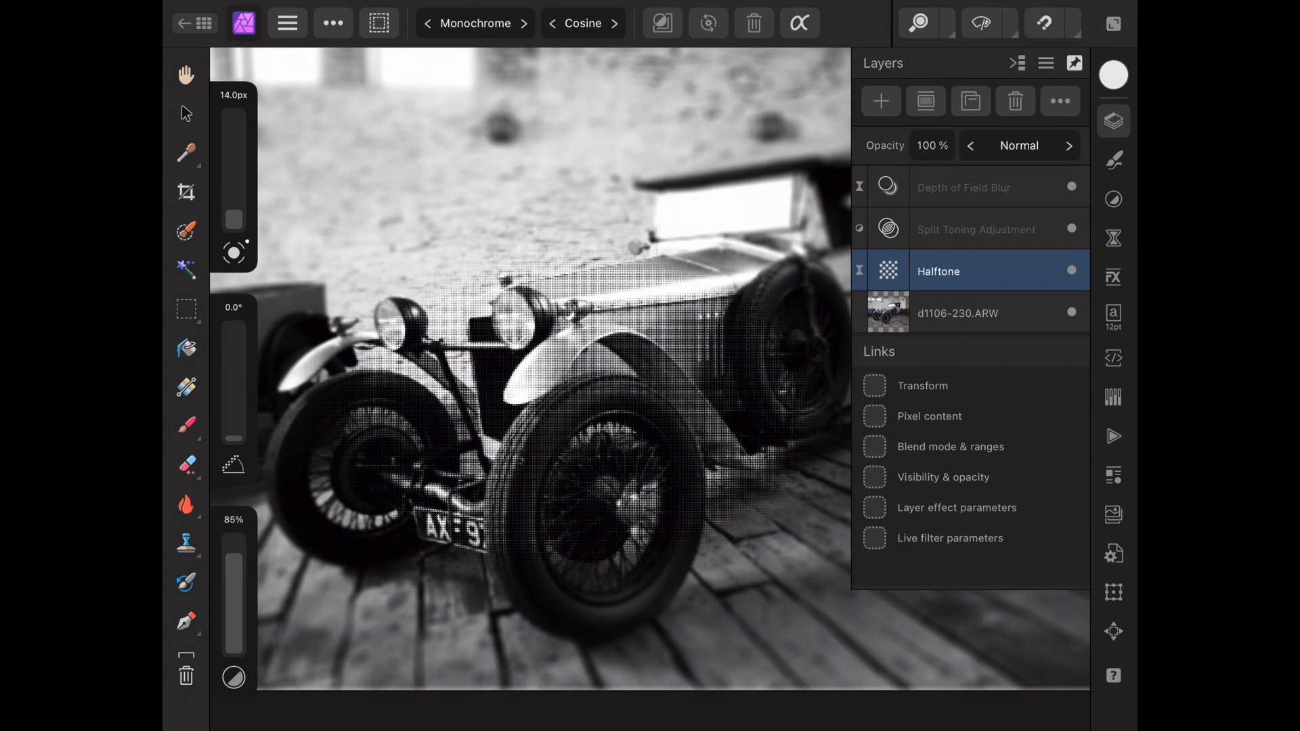
click(888, 228)
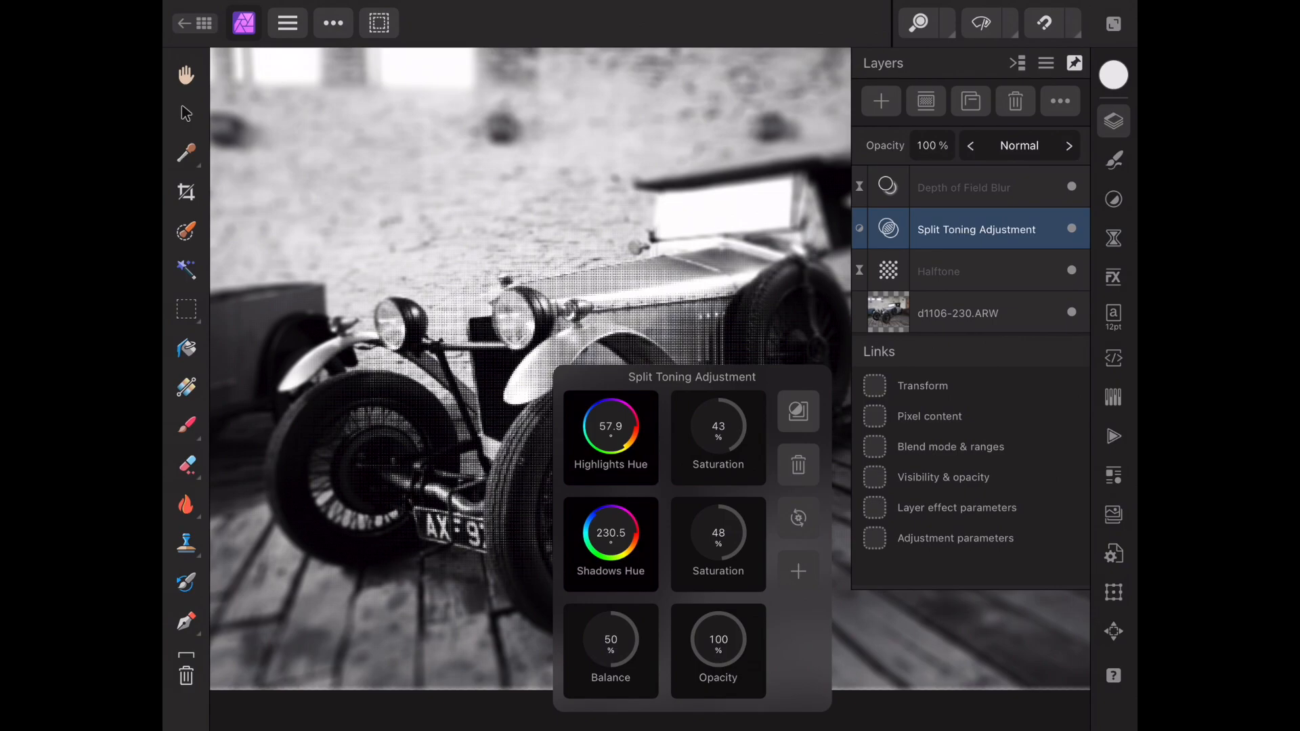
Step: Select the Depth of Field Blur layer before heading back to the Live Docs gallery
click(964, 186)
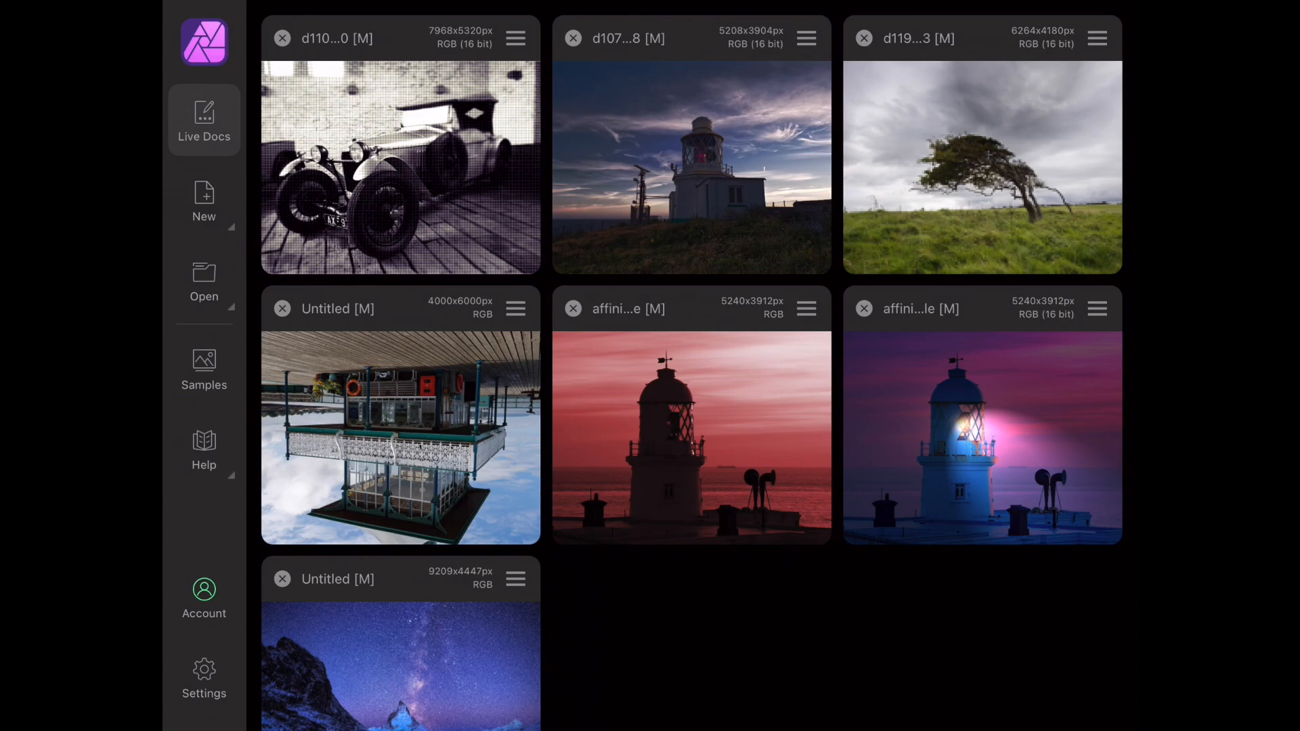
Step: Save the car document as d1106-230.afphoto to iCloud Drive and reopen it in desktop Affinity Photo 2
click(516, 37)
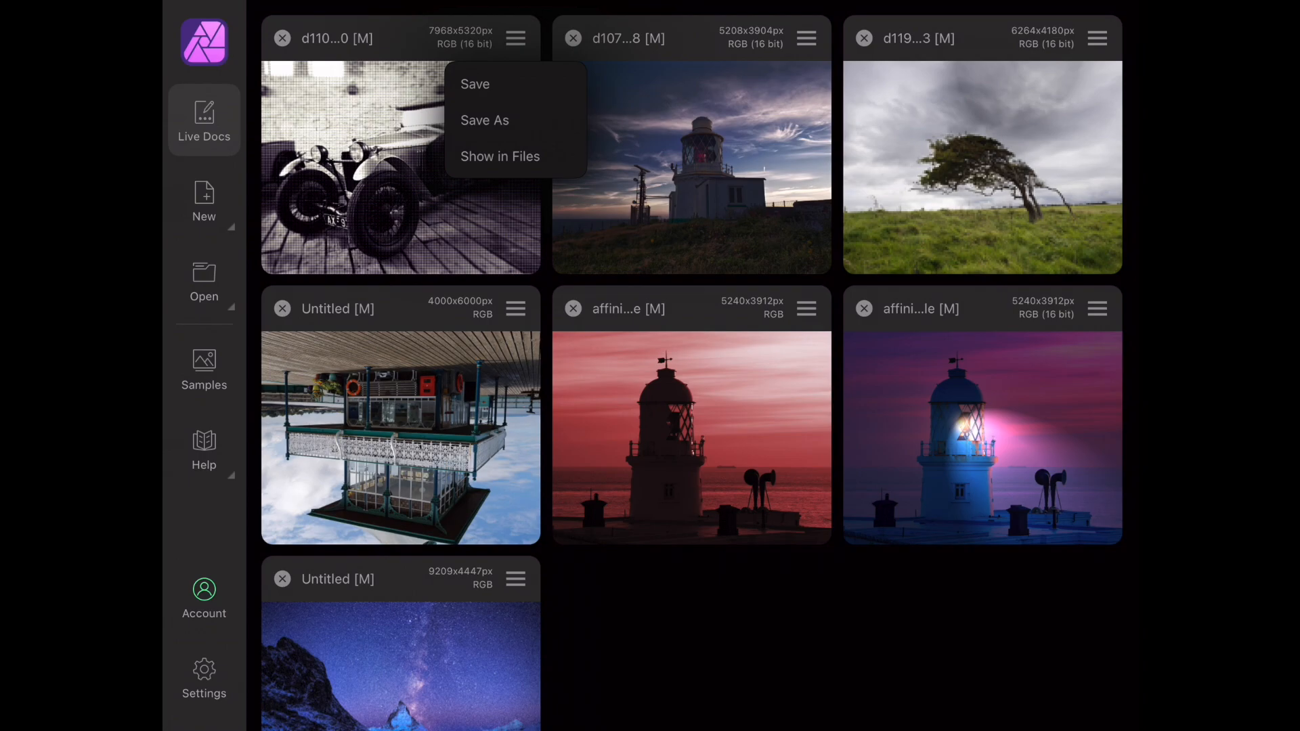
click(474, 84)
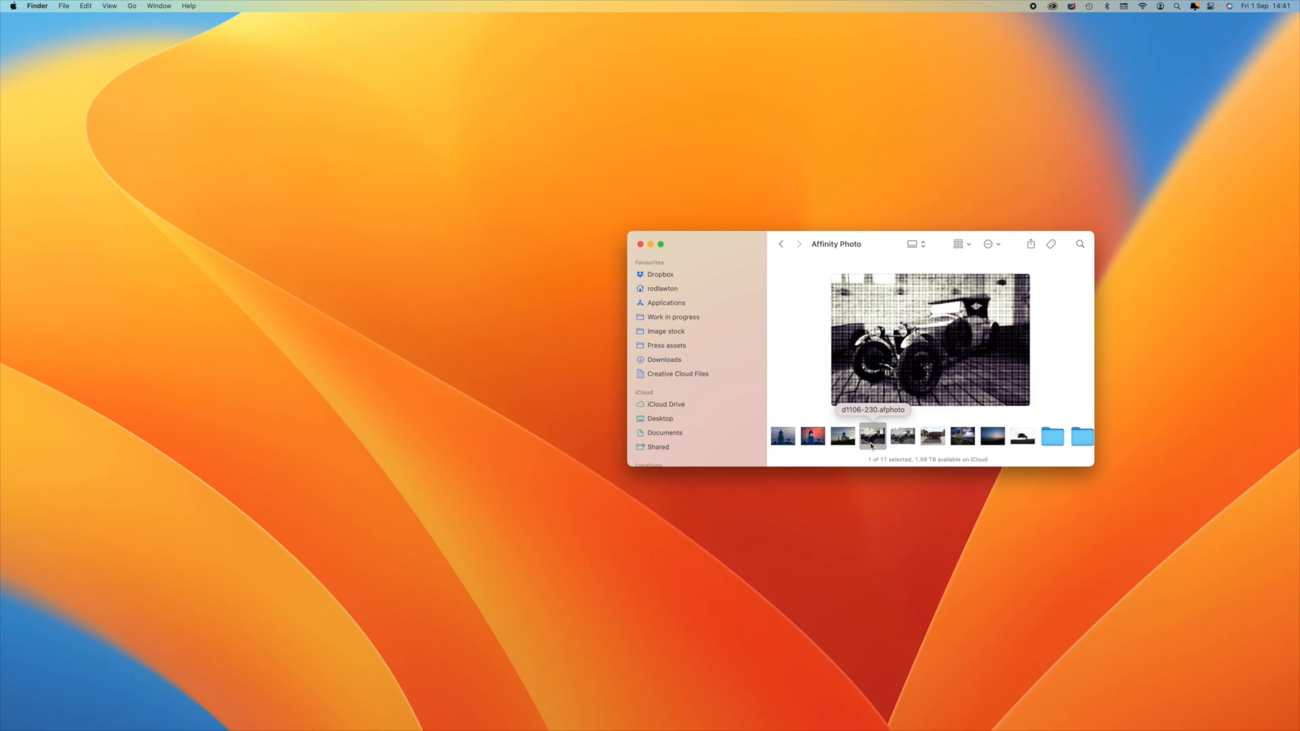
double_click(873, 436)
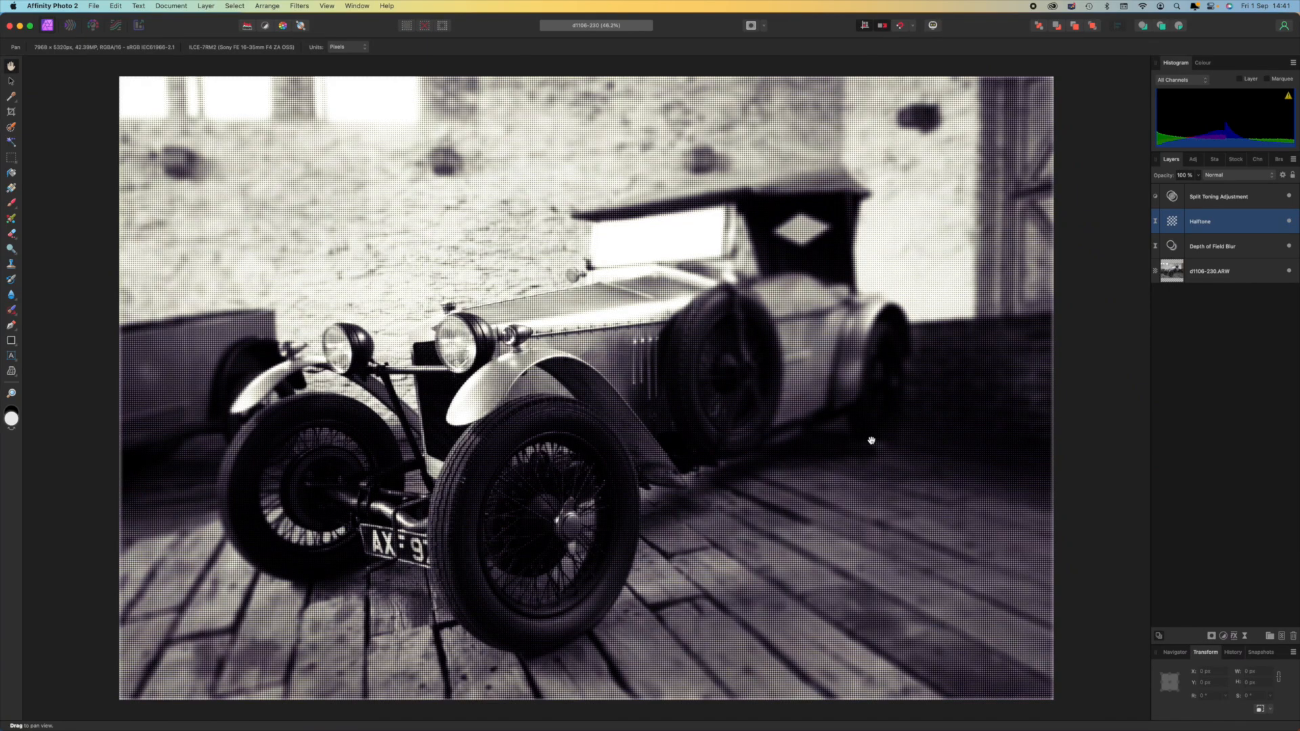